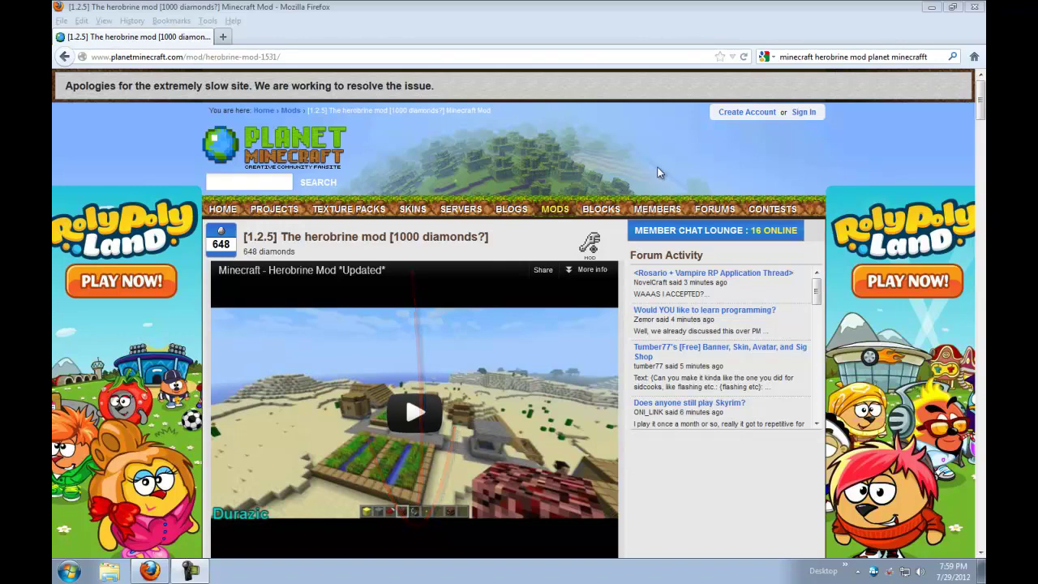
Download herobrine2.31.zip through the mod page's file mirror, skipping the ad and choosing the free download.
scroll(980, 114, "down", 12)
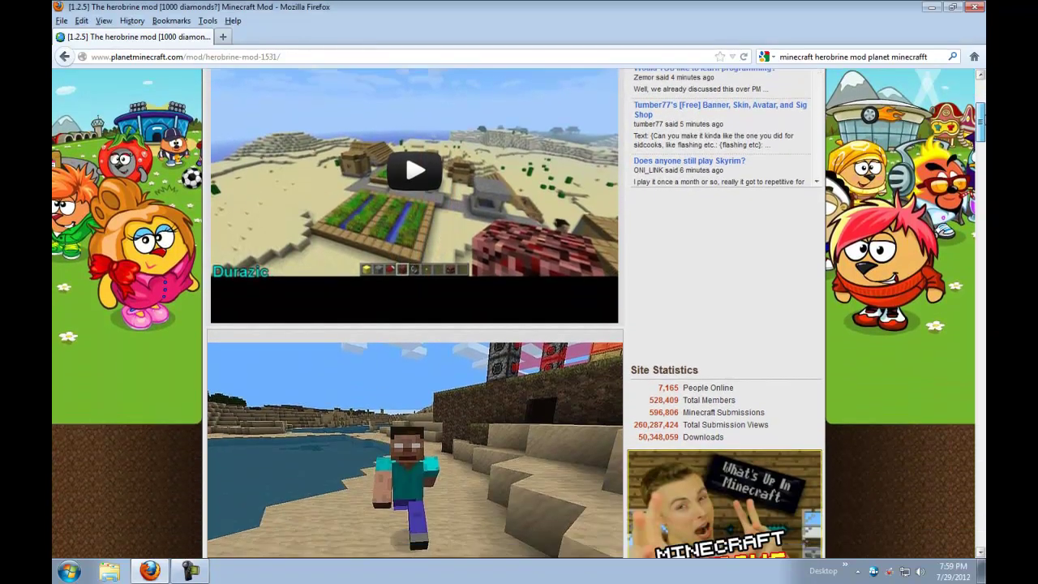
scroll(403, 284, "down", 3)
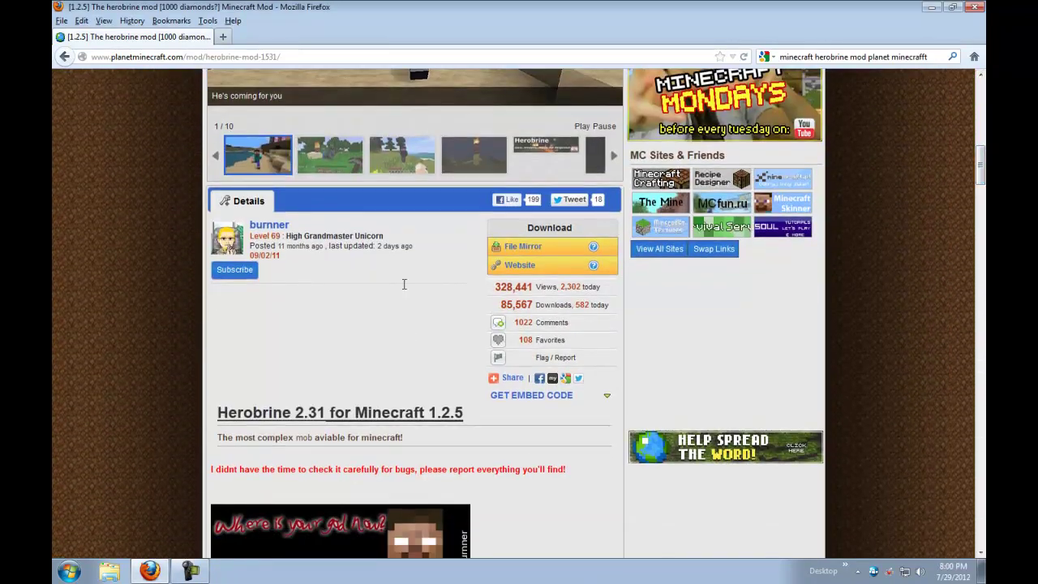
left_click(518, 253)
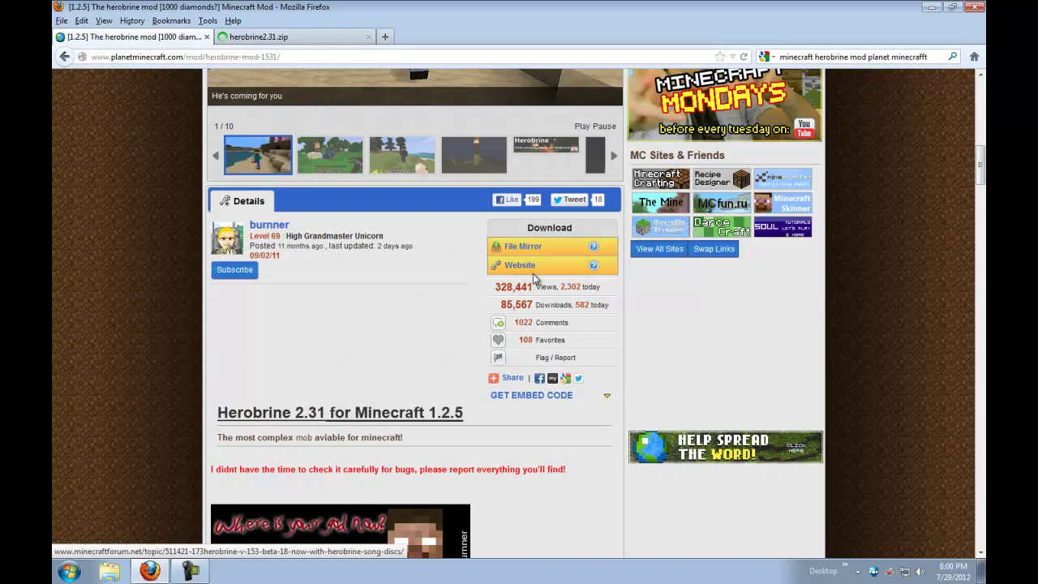
left_click(283, 38)
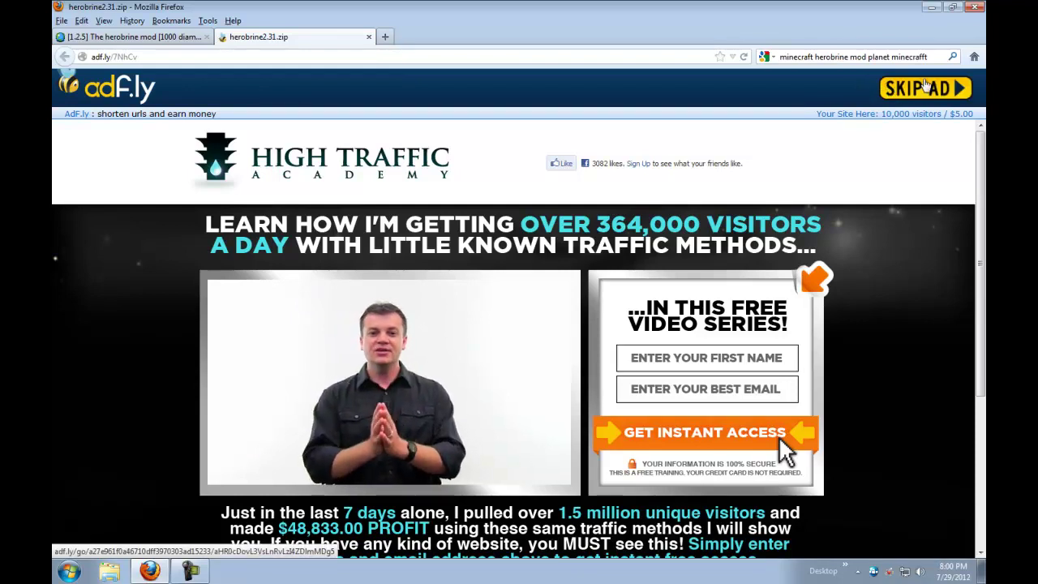
left_click(918, 86)
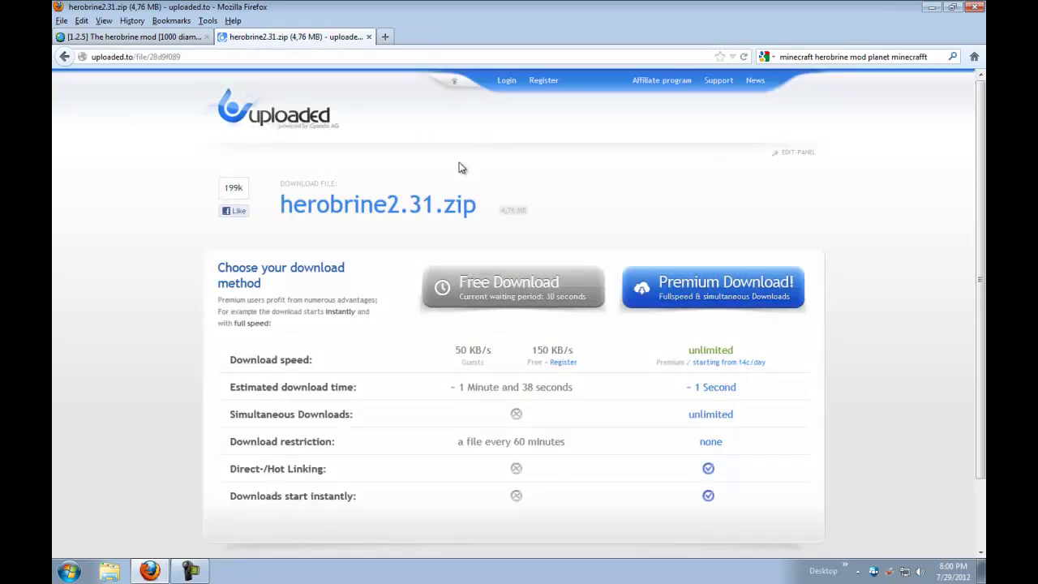
left_click(527, 285)
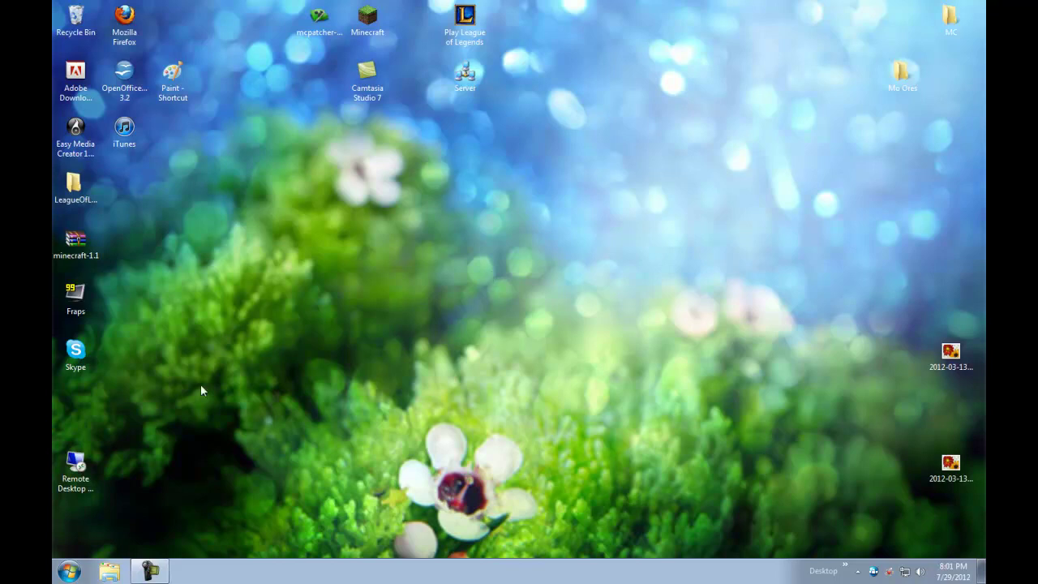
Extract the herobrine2.31 archive inside the Herobrine folder of the Mods folder in the Documents library.
left_click(110, 571)
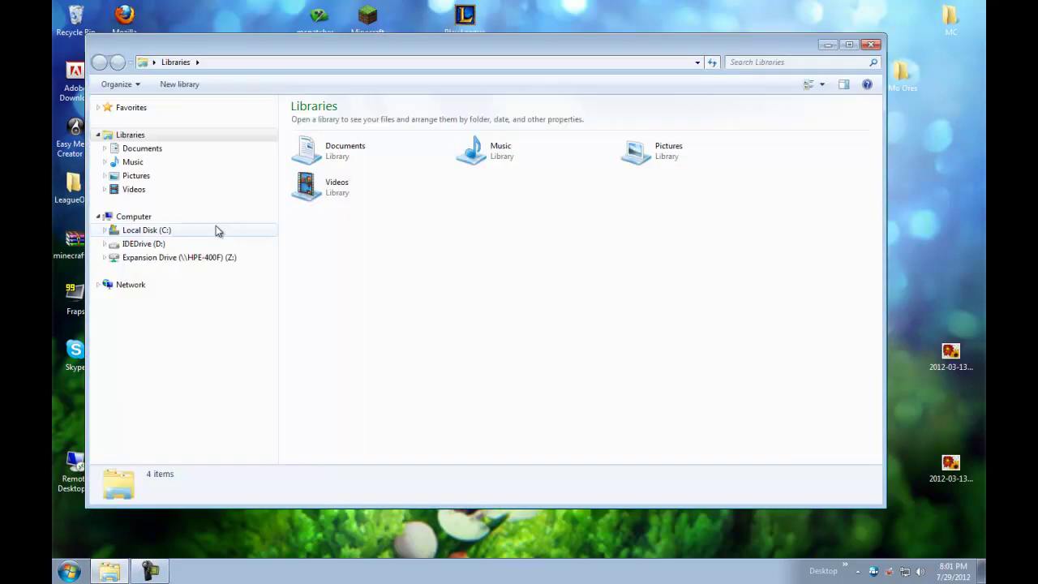
double_click(329, 146)
double_click(320, 268)
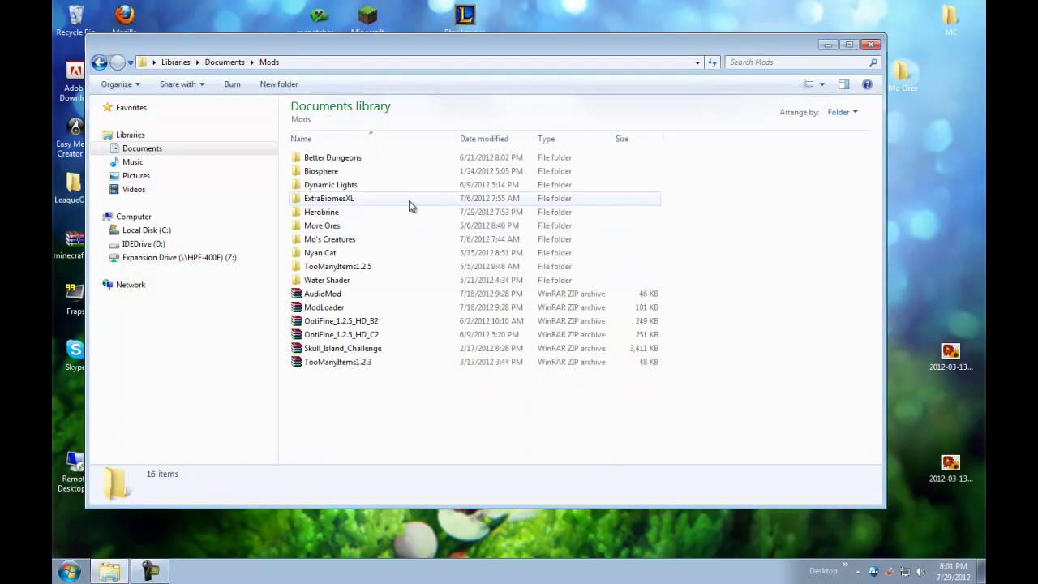
left_click(339, 213)
double_click(339, 213)
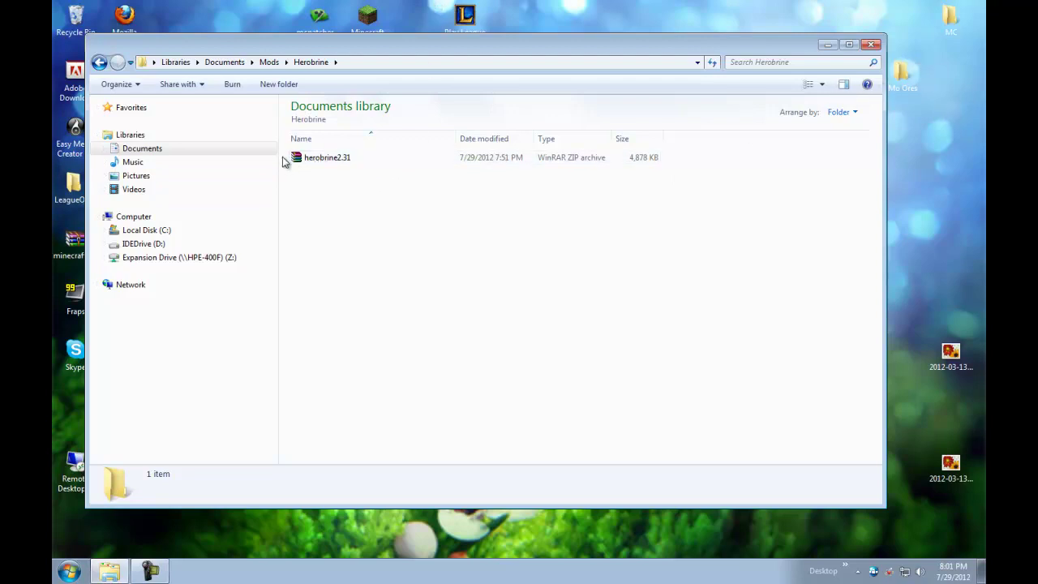
right_click(350, 159)
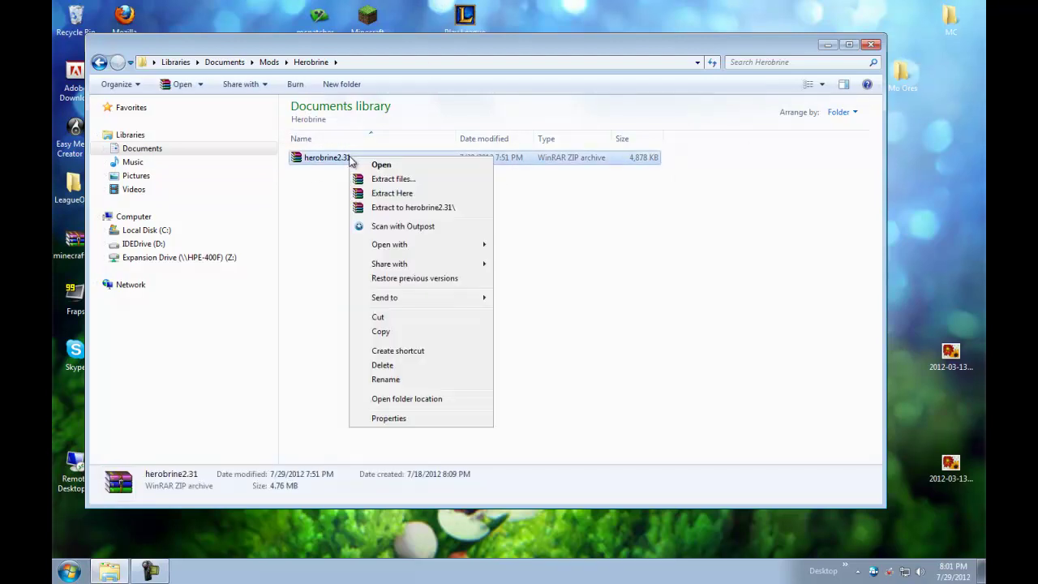
left_click(396, 193)
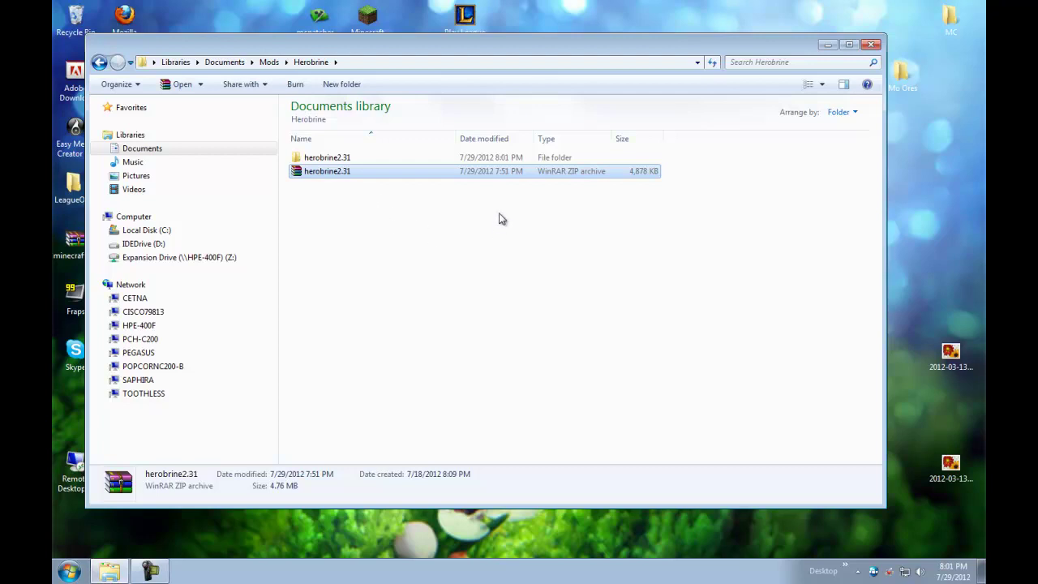
Run InstallWindows from the herobrine2 folder nested inside the extracted herobrine2.31 and herobrine2.0 folders.
double_click(341, 159)
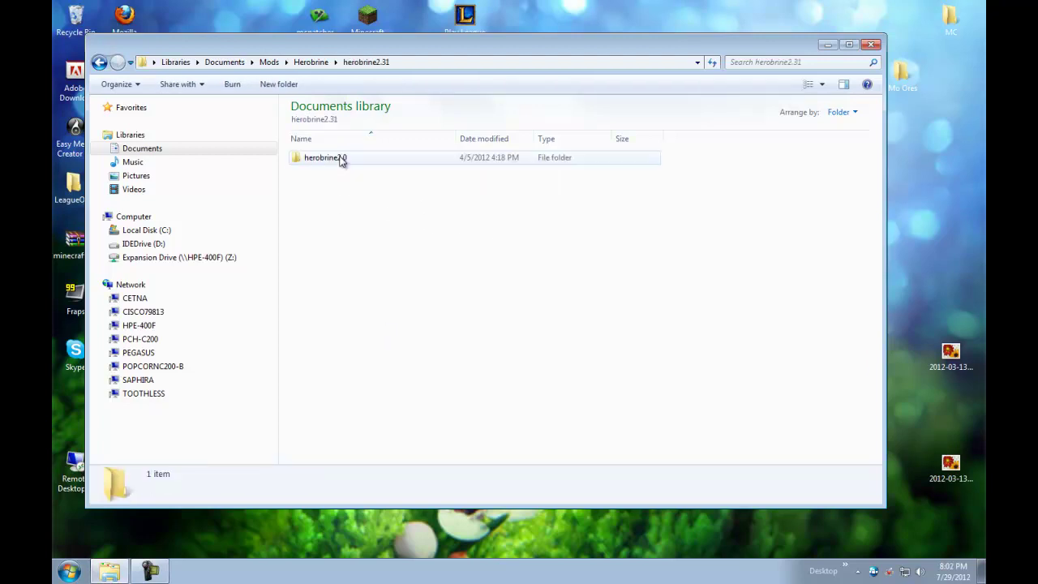
double_click(341, 158)
double_click(352, 163)
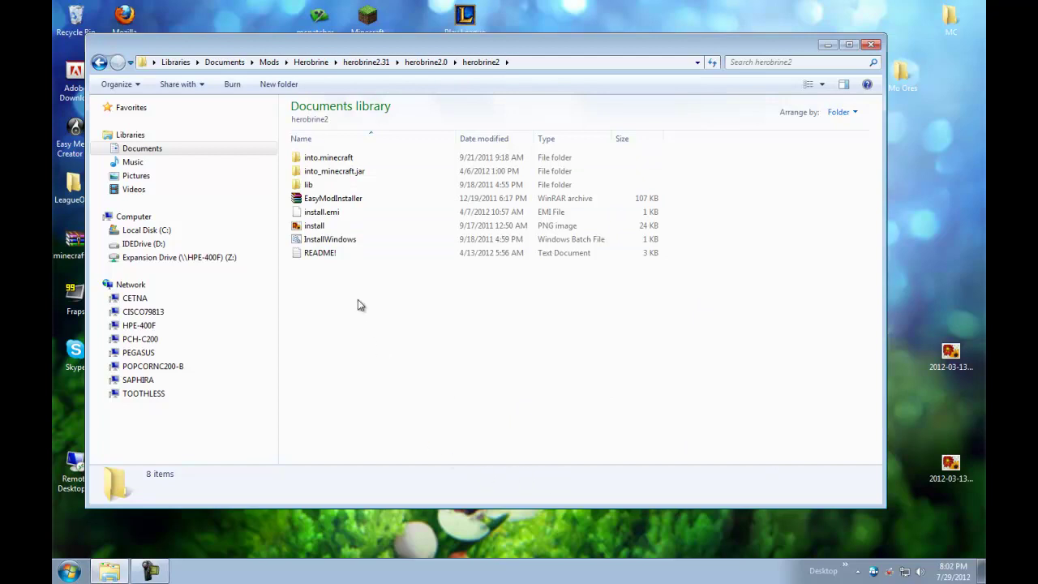
double_click(328, 240)
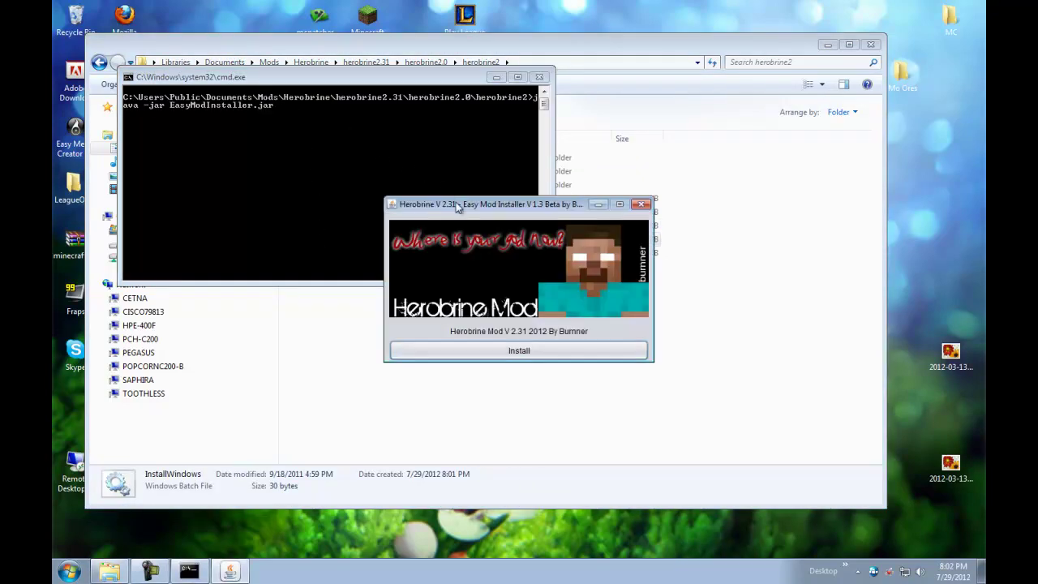
left_click_drag(455, 202, 439, 195)
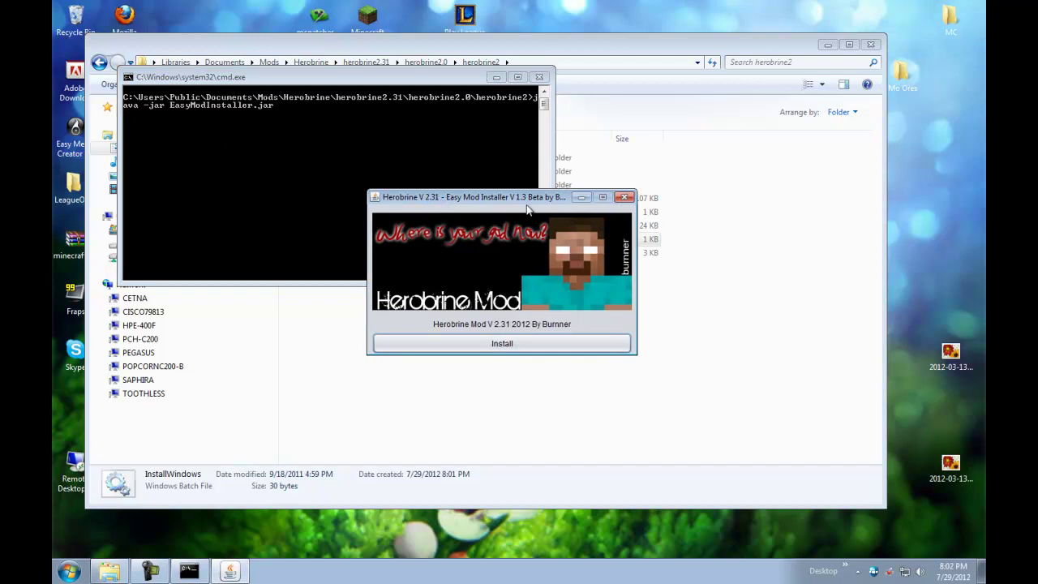
Install the Herobrine mod, agreeing to delete the meta-inf folder and to download and install both ModLoader and AudioMod.
left_click(513, 349)
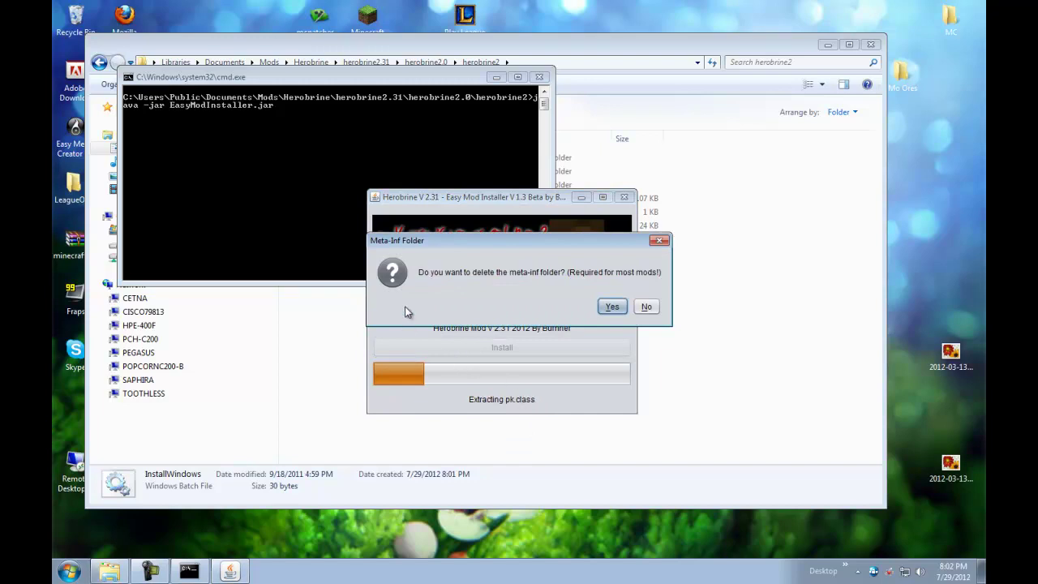
left_click(613, 308)
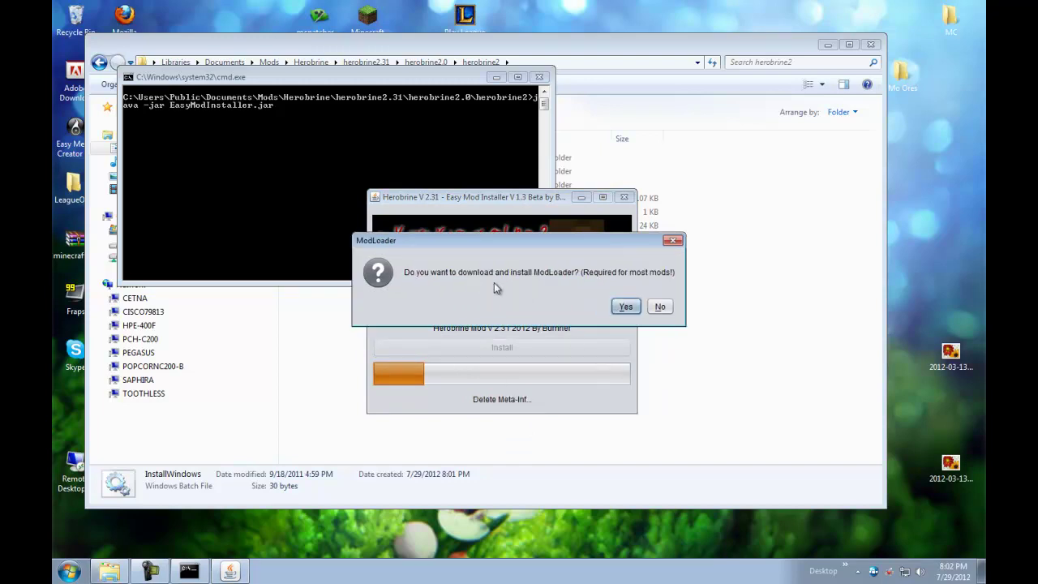
left_click(624, 307)
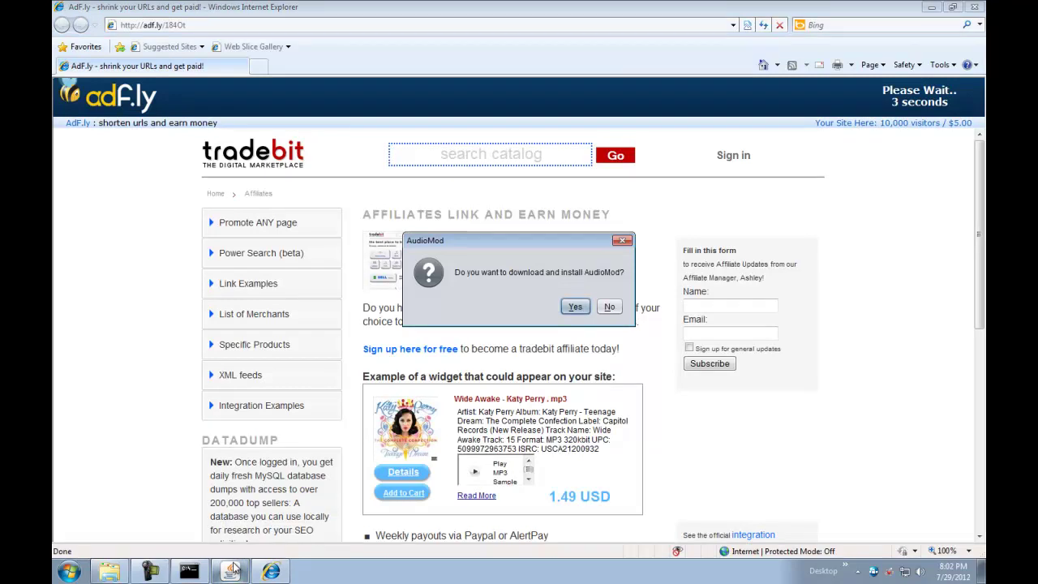
left_click(931, 8)
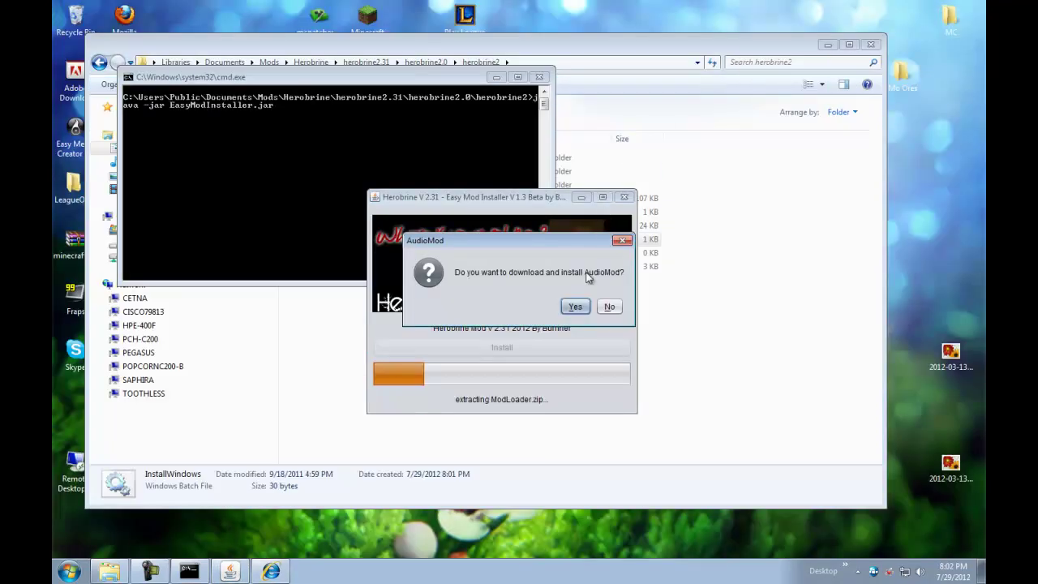
left_click(572, 308)
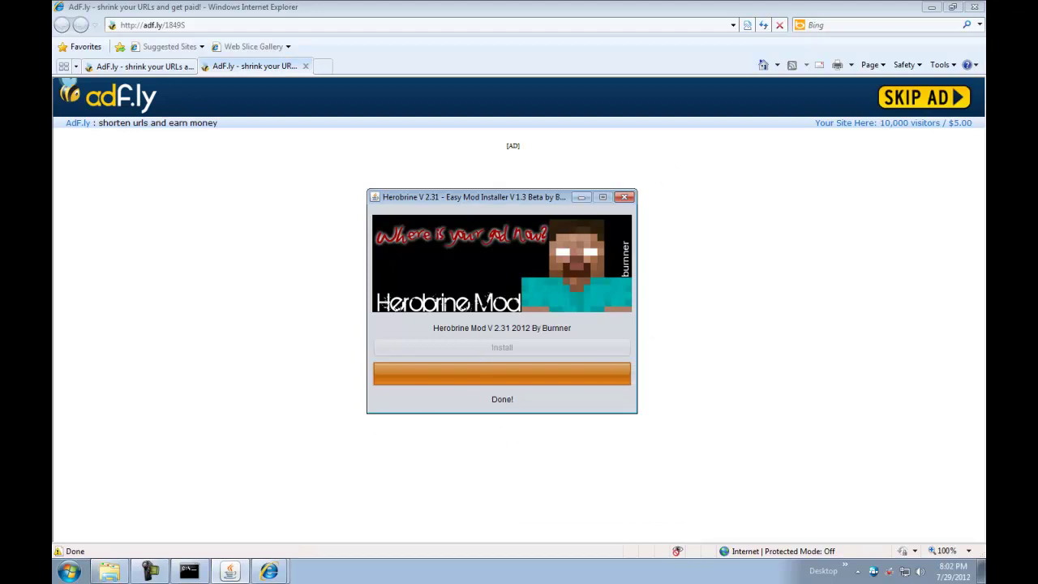
Close the ad browser window, the finished mod installer and the herobrine2 folder window.
key("alt+F4")
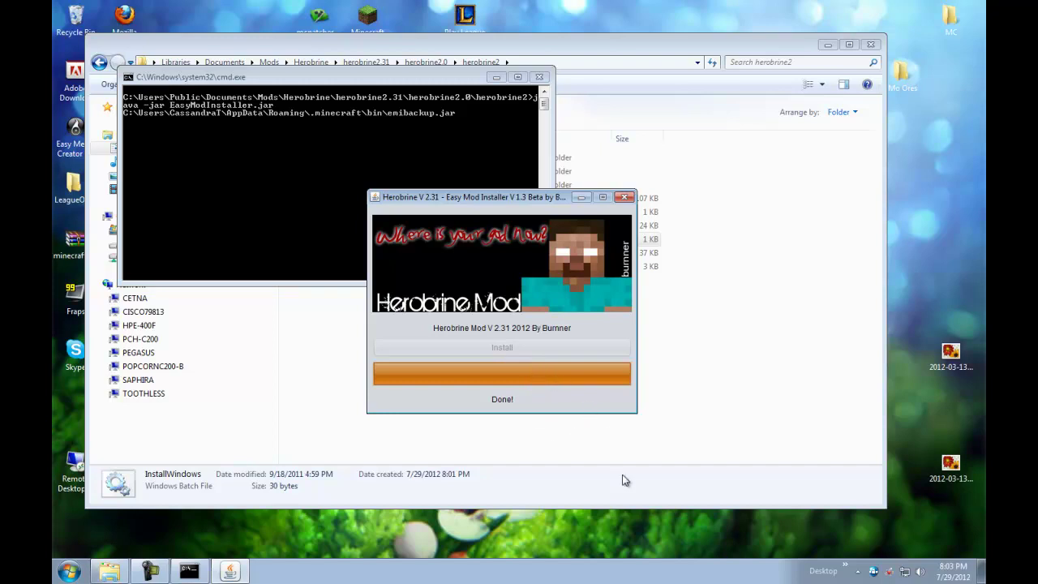
left_click(623, 197)
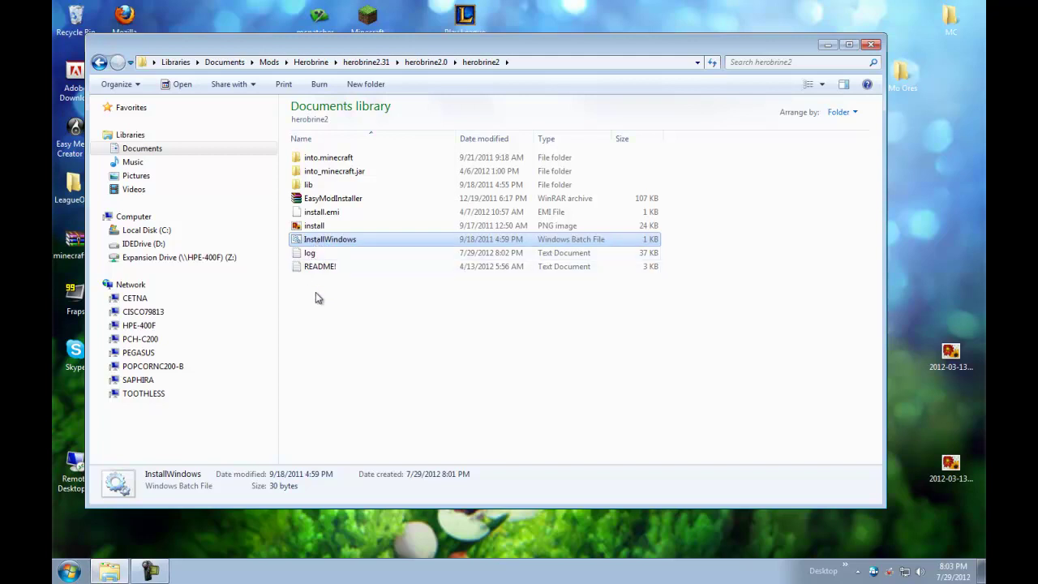
left_click(871, 43)
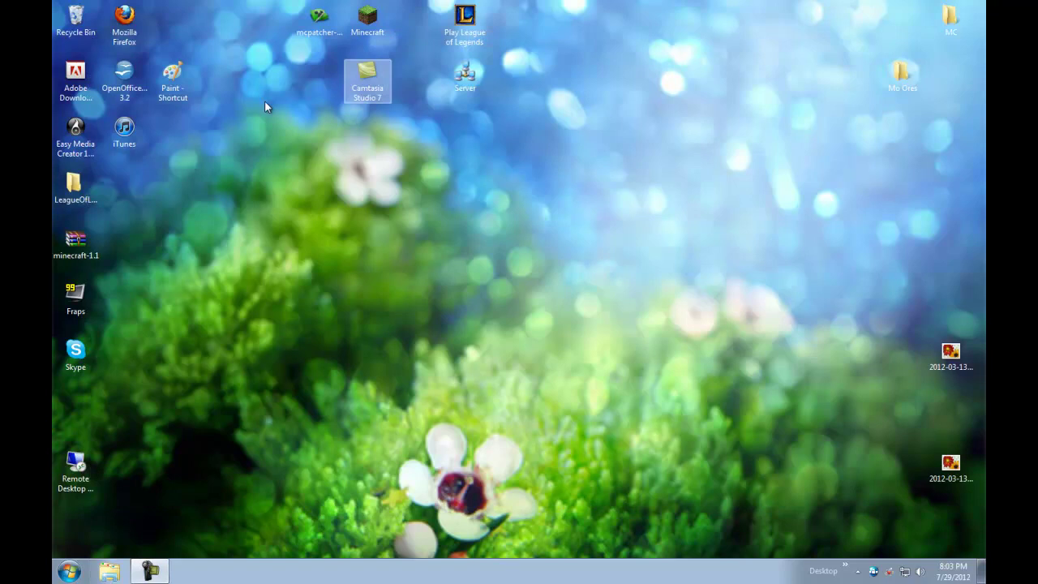
Launch Minecraft from the desktop, log in with the saved account and maximize the game window.
left_click(367, 20)
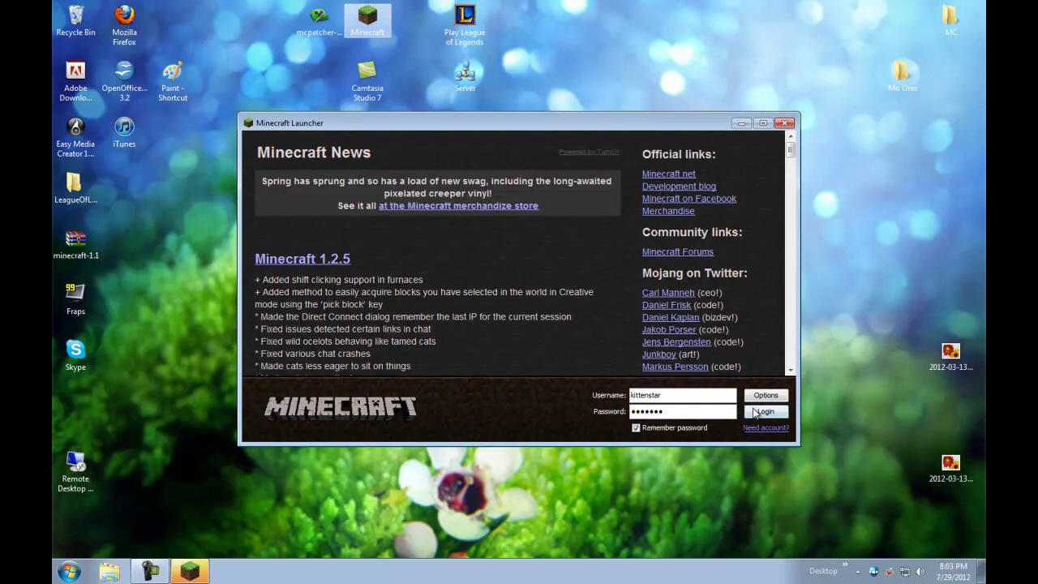
left_click(756, 412)
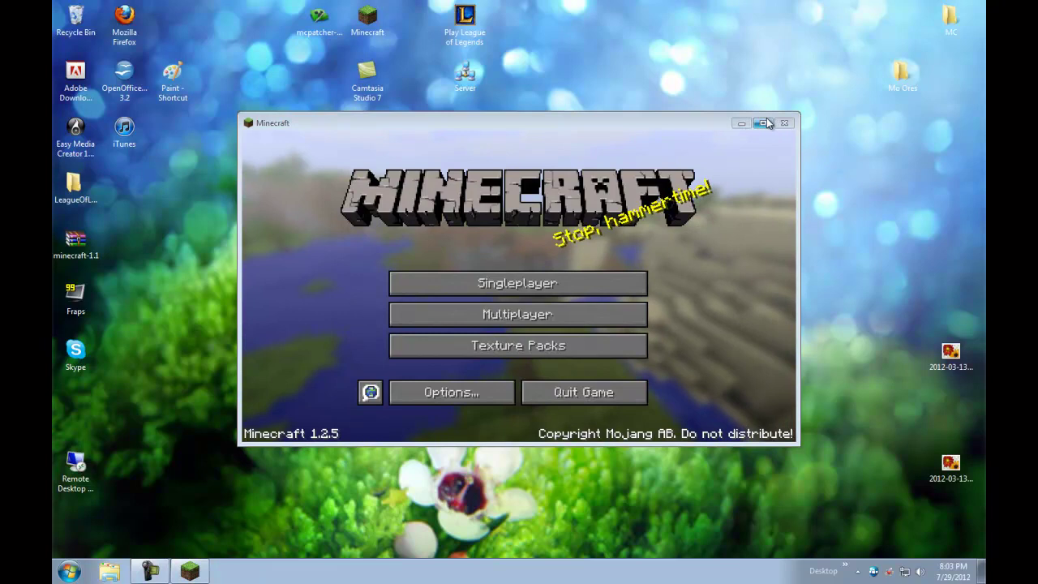
left_click(762, 122)
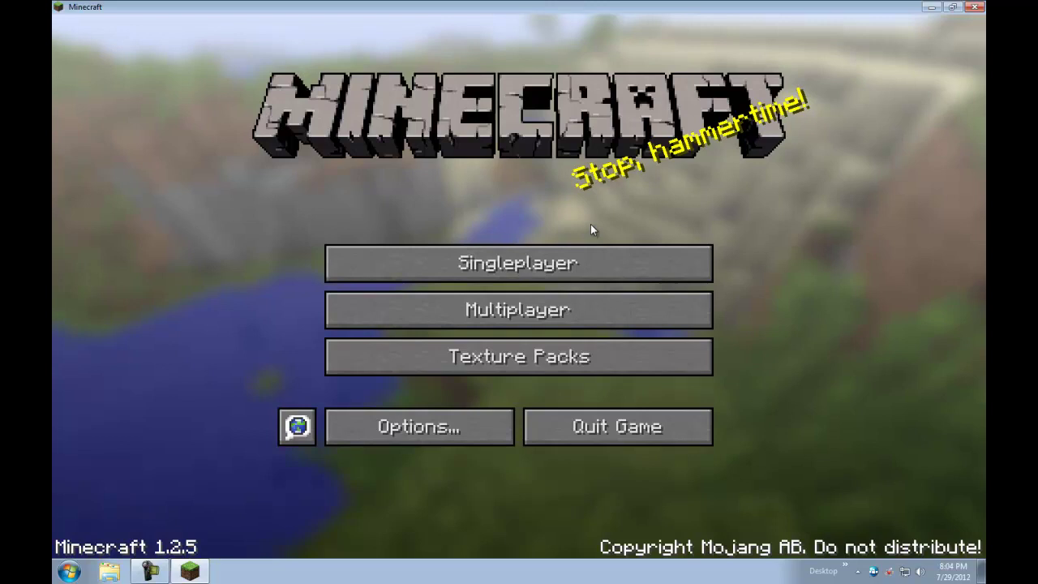
Start setting up a new singleplayer world and name it HB.
left_click(601, 264)
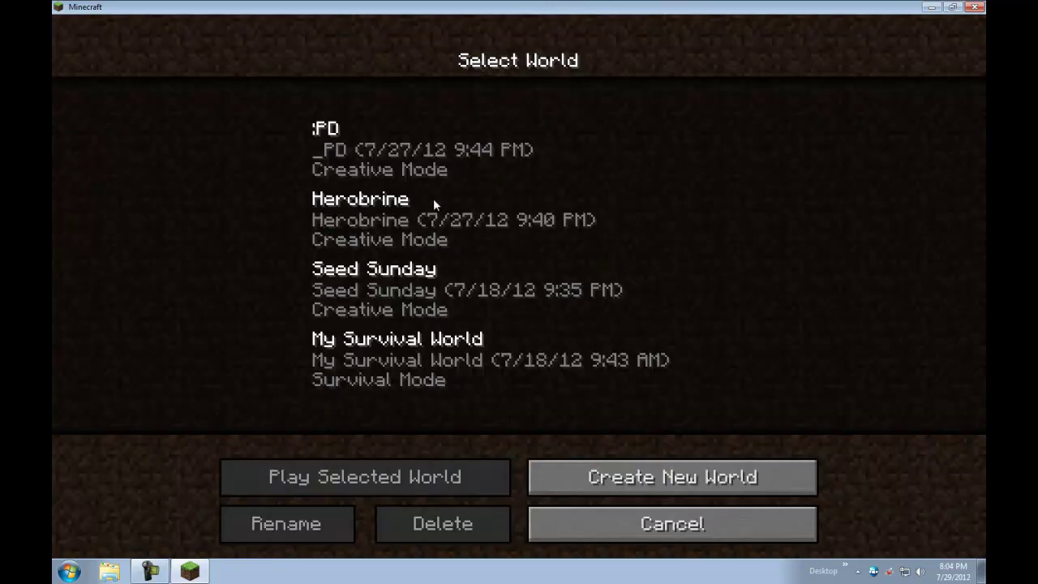
left_click(536, 475)
key("BackSpace")
key("BackSpace")
key("BackSpace")
key("BackSpace")
key("BackSpace")
key("BackSpace")
key("BackSpace")
key("BackSpace")
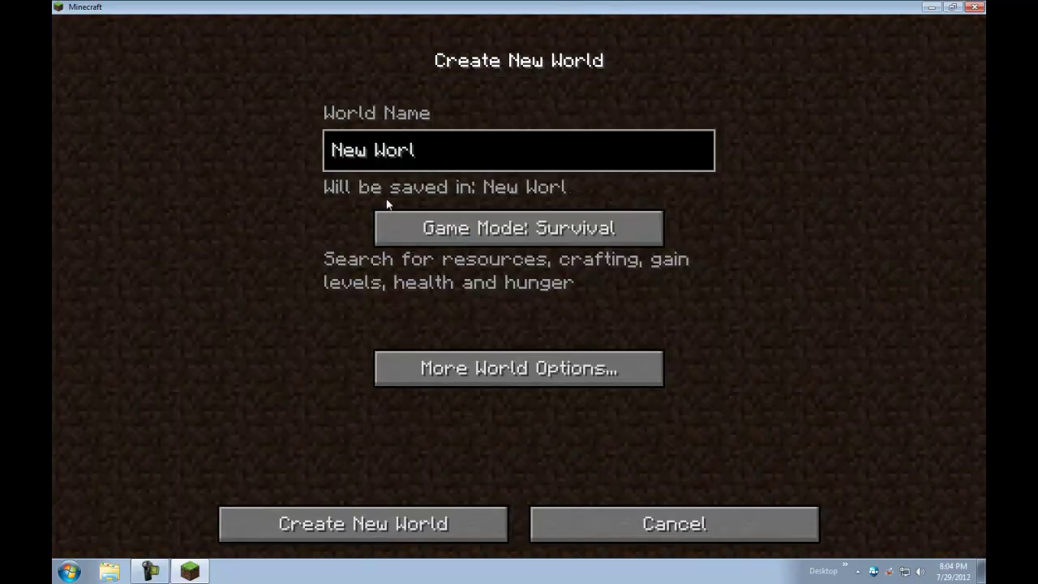
key("BackSpace")
type("HB")
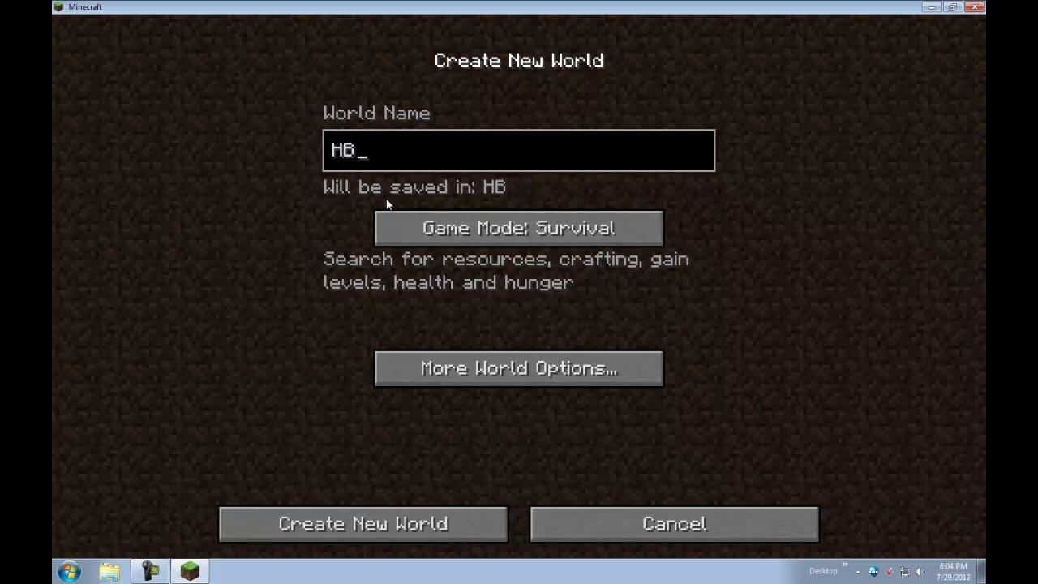